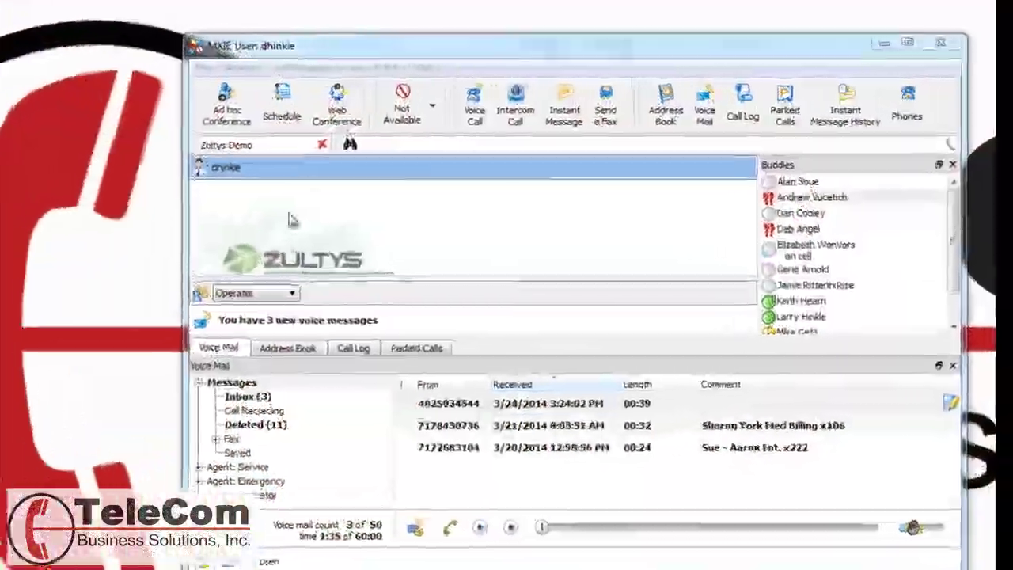
Switch to the Voice Mail view from the View menu and show the Voice Mail panel.
{"action": "left_click", "coordinate": [295, 65]}
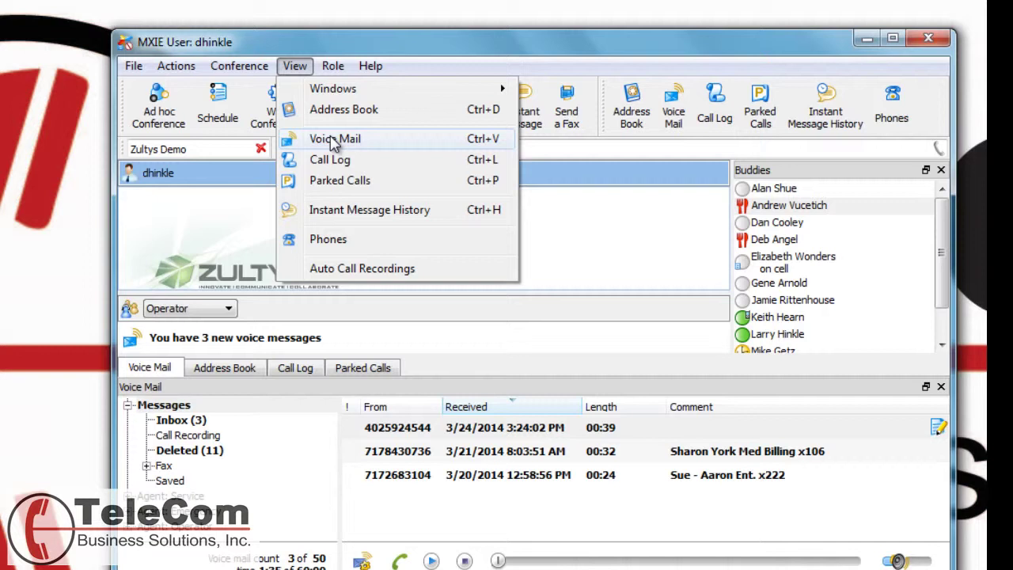
{"action": "left_click", "coordinate": [599, 227]}
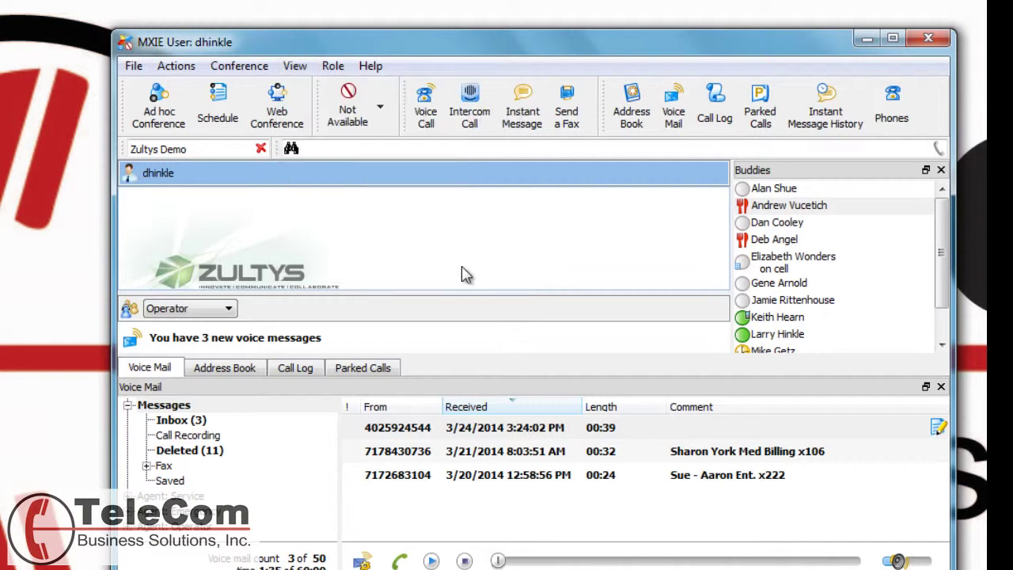
{"action": "left_click", "coordinate": [678, 129]}
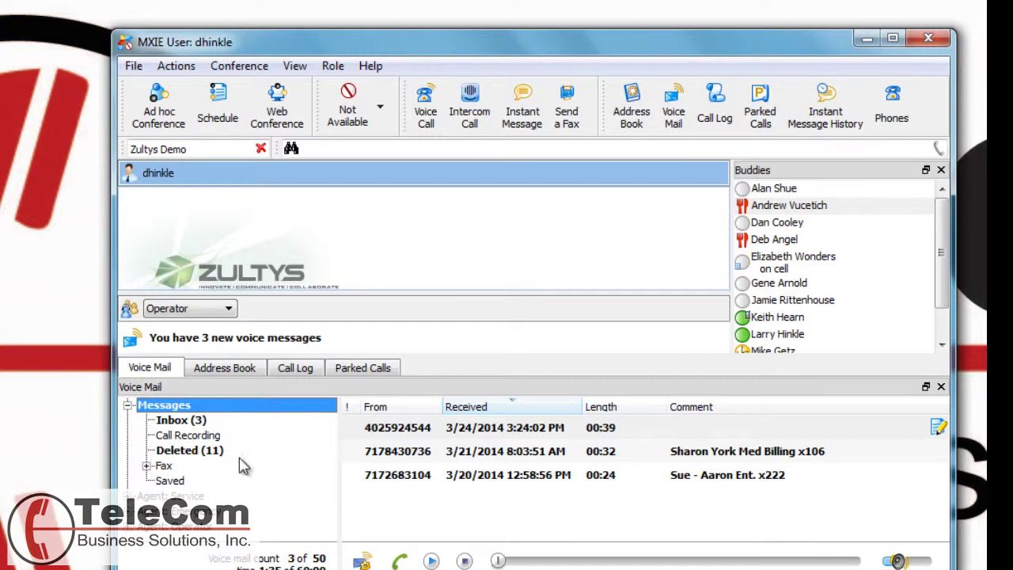
Show the context menus for the Messages, Inbox, Fax and Saved boxes, then reopen Inbox (3).
{"action": "left_click", "coordinate": [180, 425]}
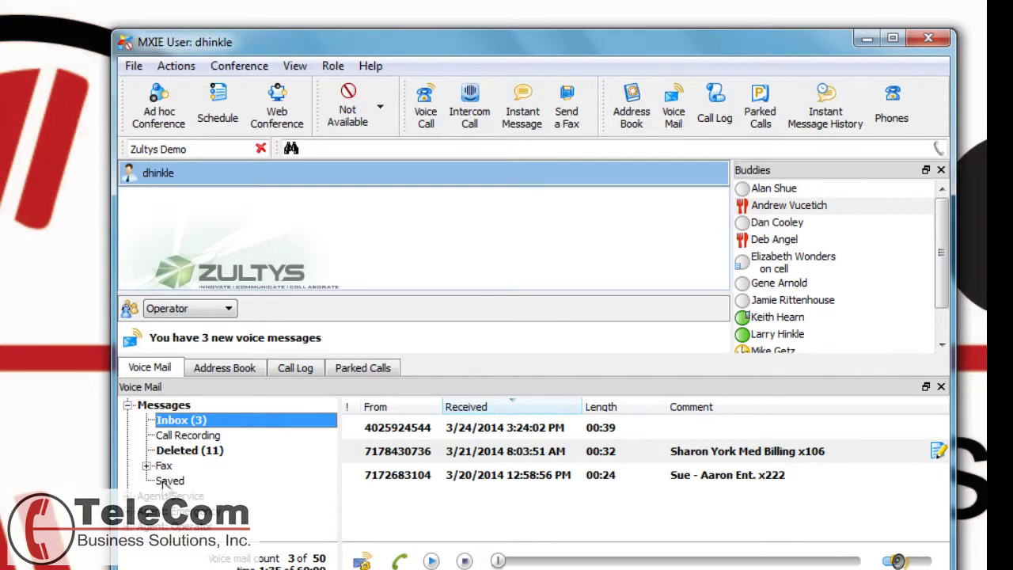
{"action": "right_click", "coordinate": [166, 406]}
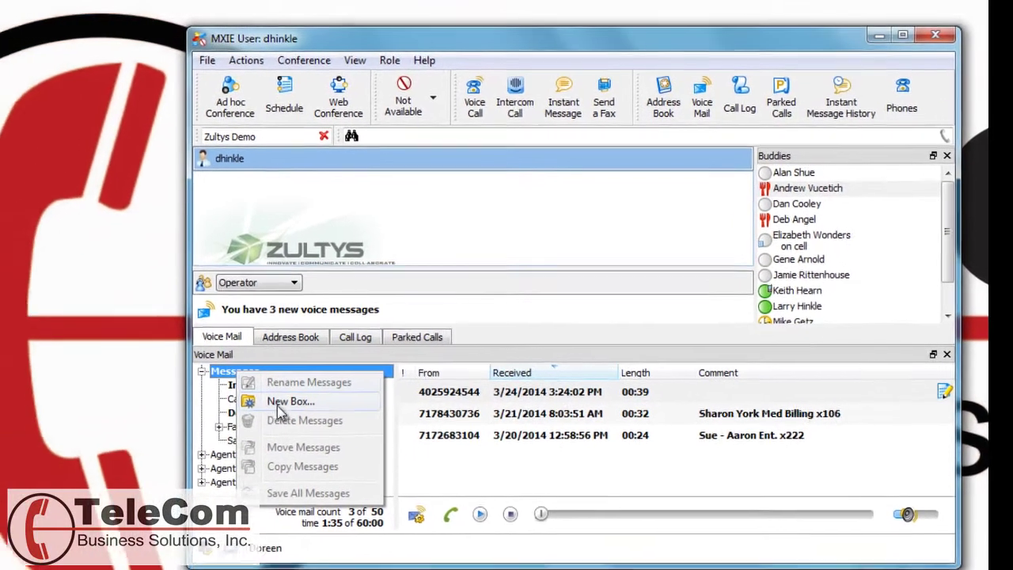
{"action": "key", "text": "Escape"}
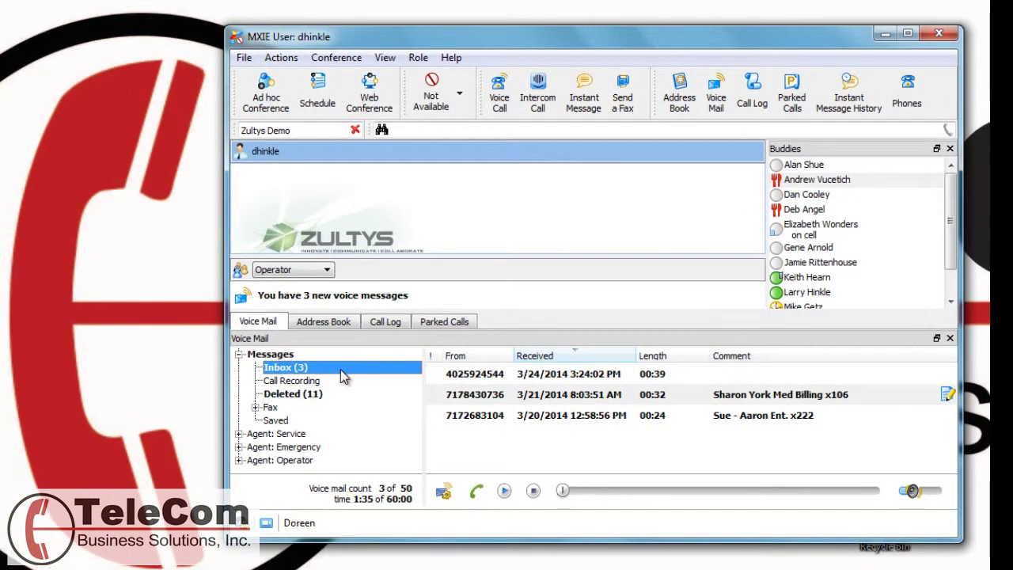
{"action": "right_click", "coordinate": [340, 372]}
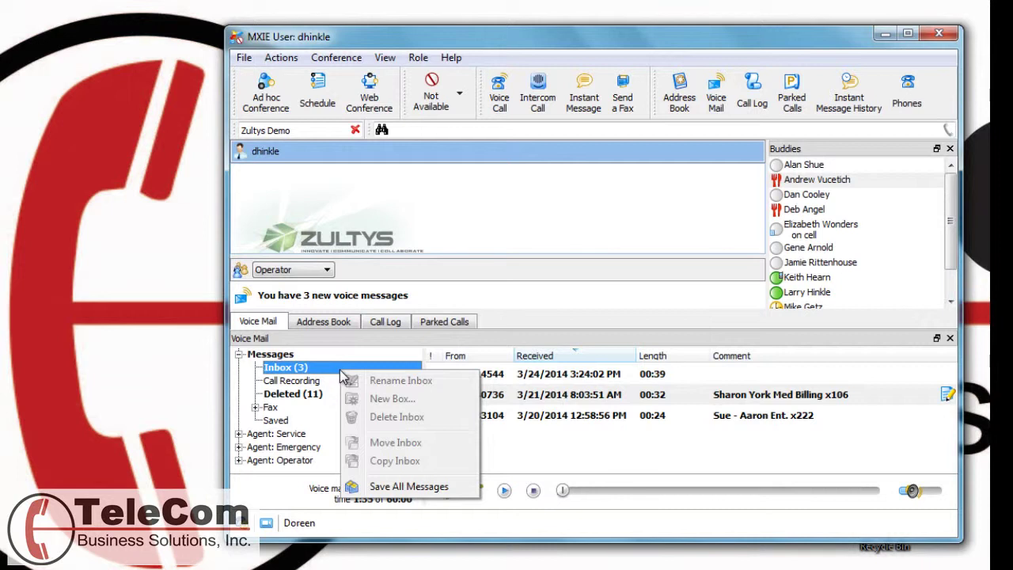
{"action": "right_click", "coordinate": [327, 408]}
{"action": "right_click", "coordinate": [301, 420]}
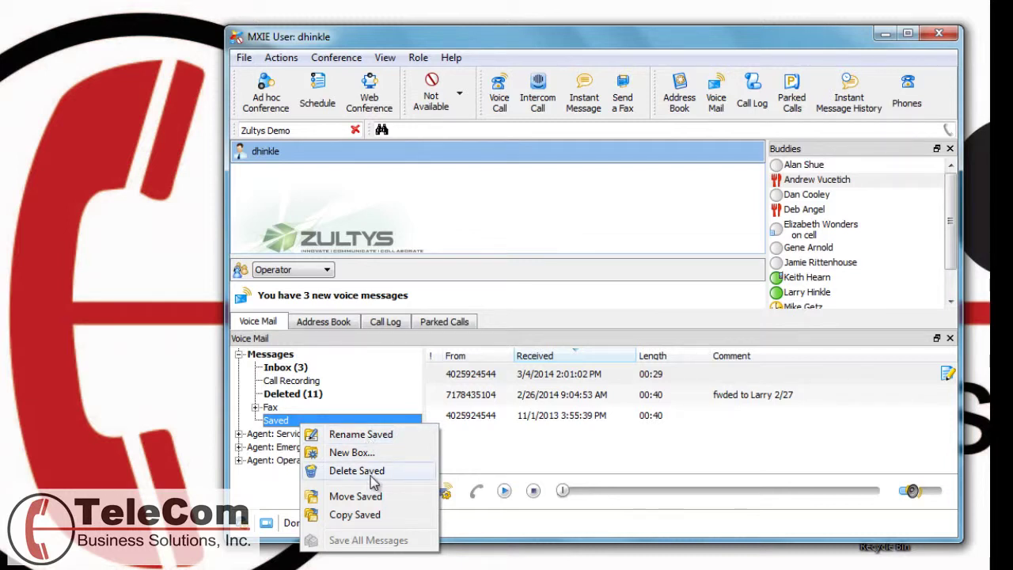
{"action": "left_click", "coordinate": [287, 371]}
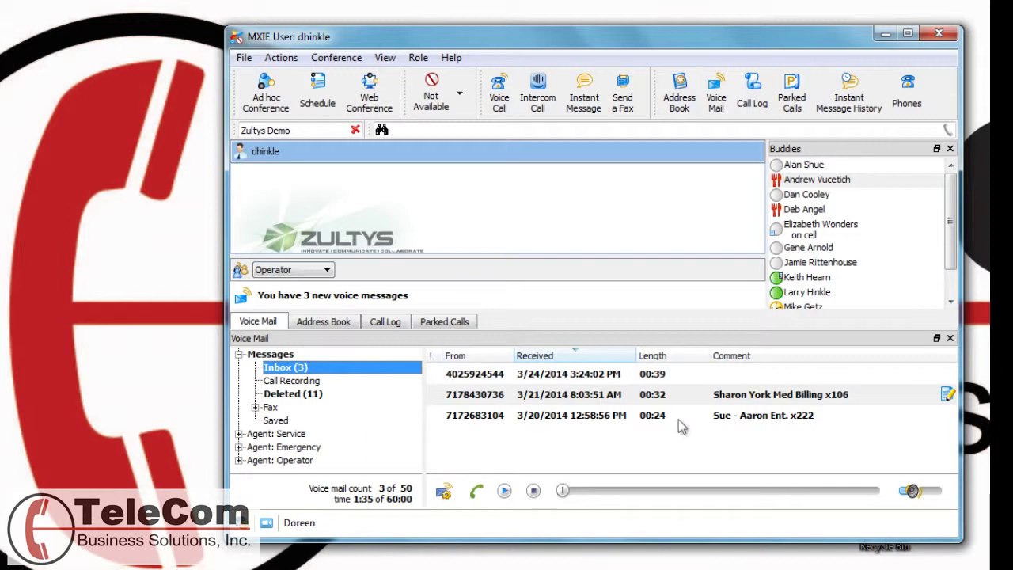
Select the first Inbox voicemail, received 3/24/2014 and lasting 00:39.
{"action": "left_click", "coordinate": [471, 374]}
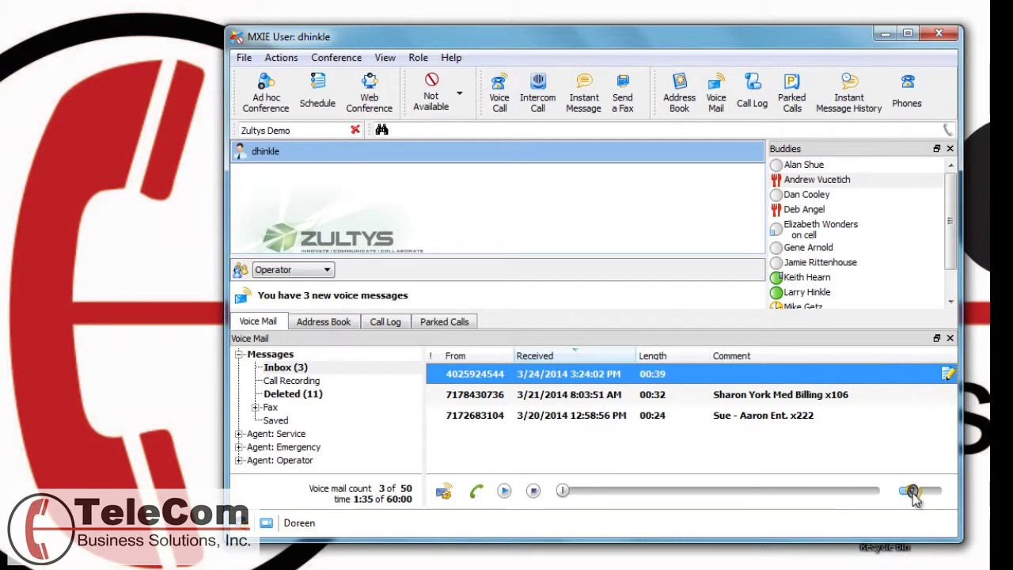
{"action": "left_click", "coordinate": [444, 494]}
{"action": "left_click", "coordinate": [471, 522]}
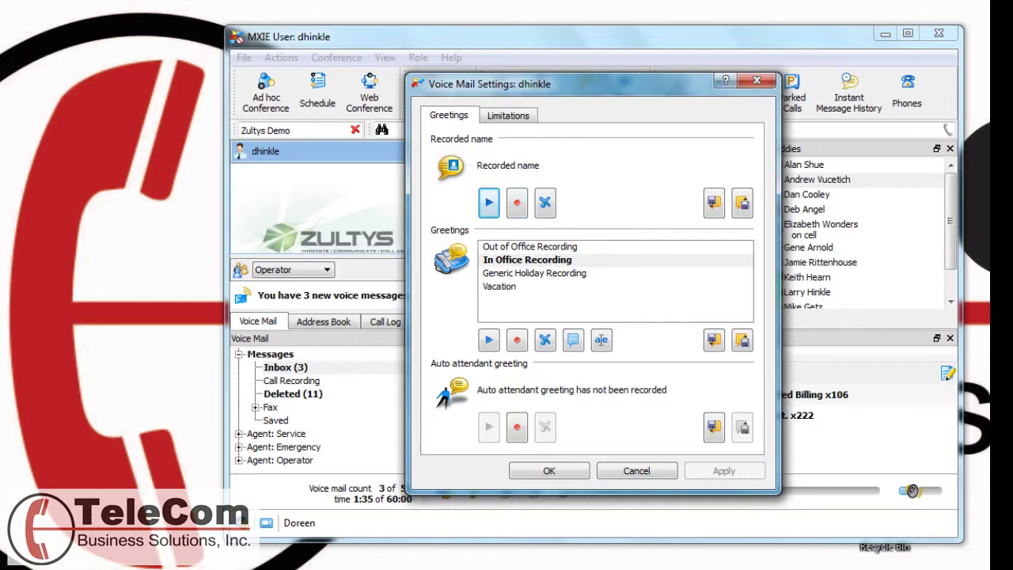
{"action": "key", "text": "ctrl+Tab"}
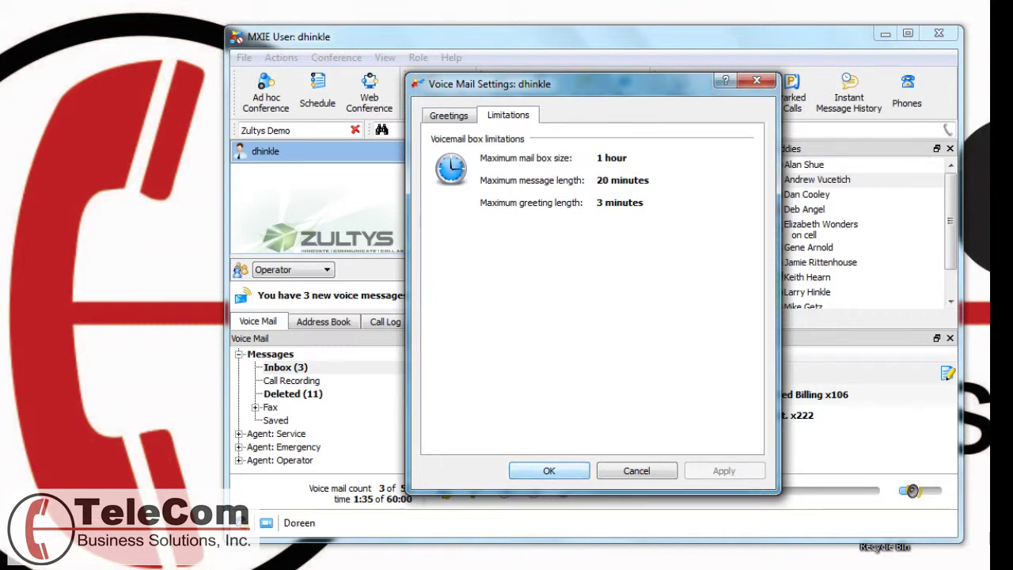
{"action": "key", "text": "Return"}
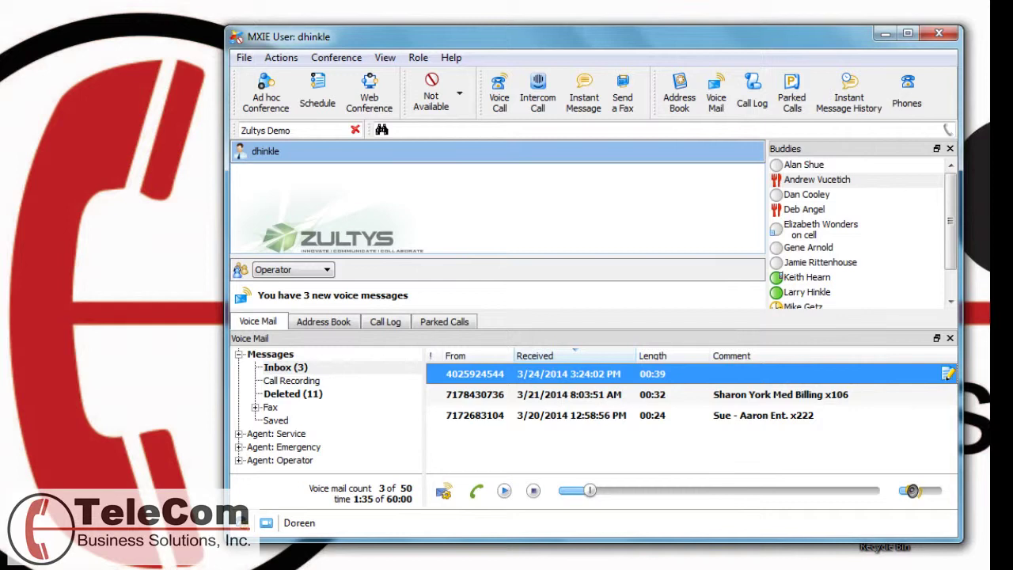
Set the newest voicemail's comment to the caller's name, then briefly check the address book.
{"action": "left_click", "coordinate": [947, 373]}
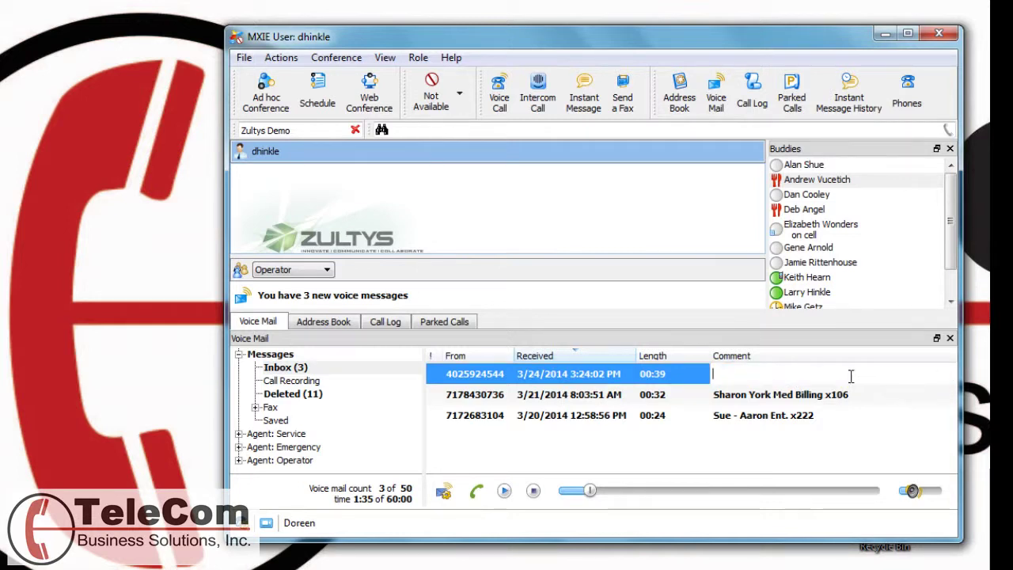
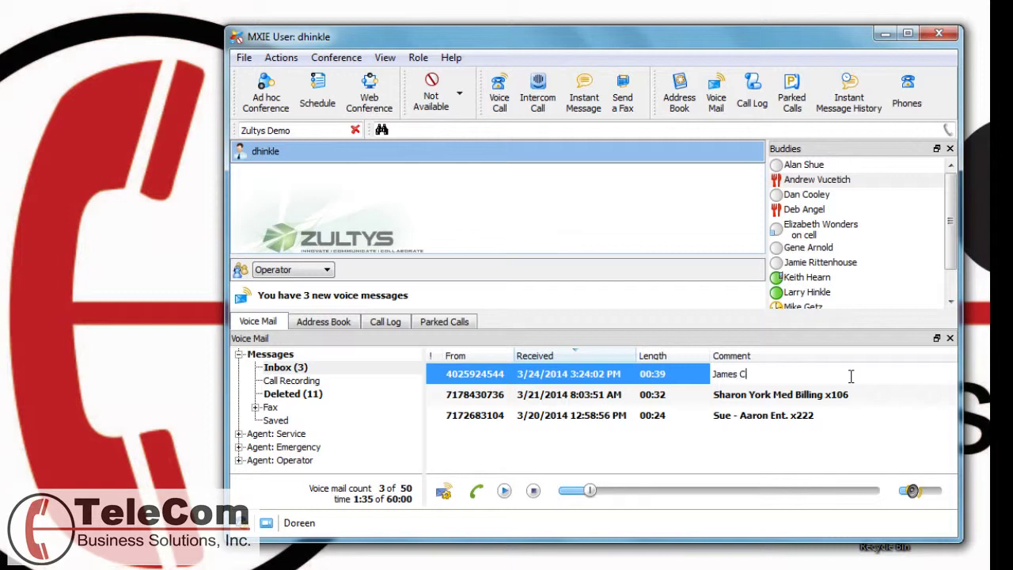
{"action": "key", "text": "Return"}
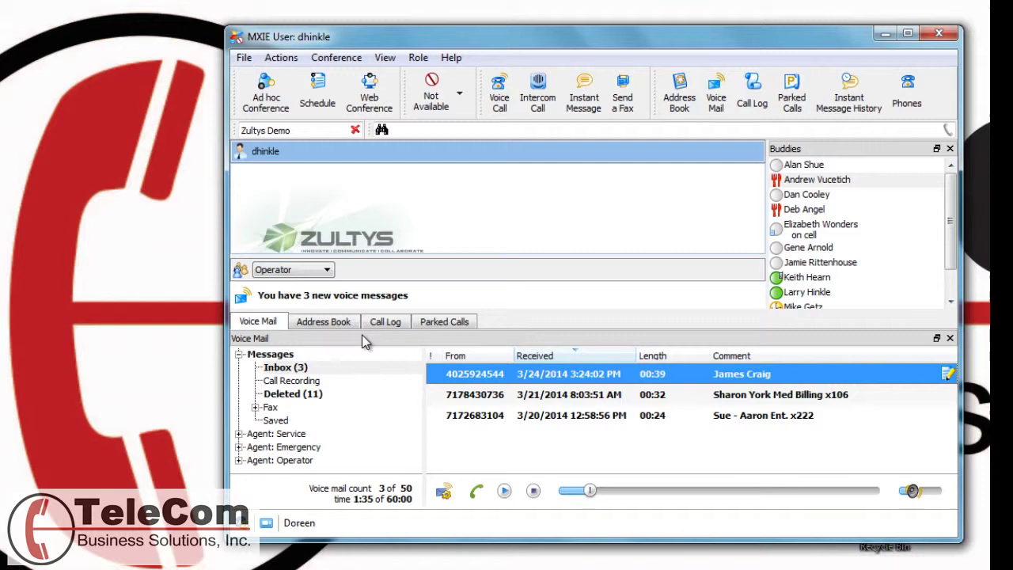
{"action": "left_click", "coordinate": [325, 322]}
{"action": "left_click", "coordinate": [258, 322]}
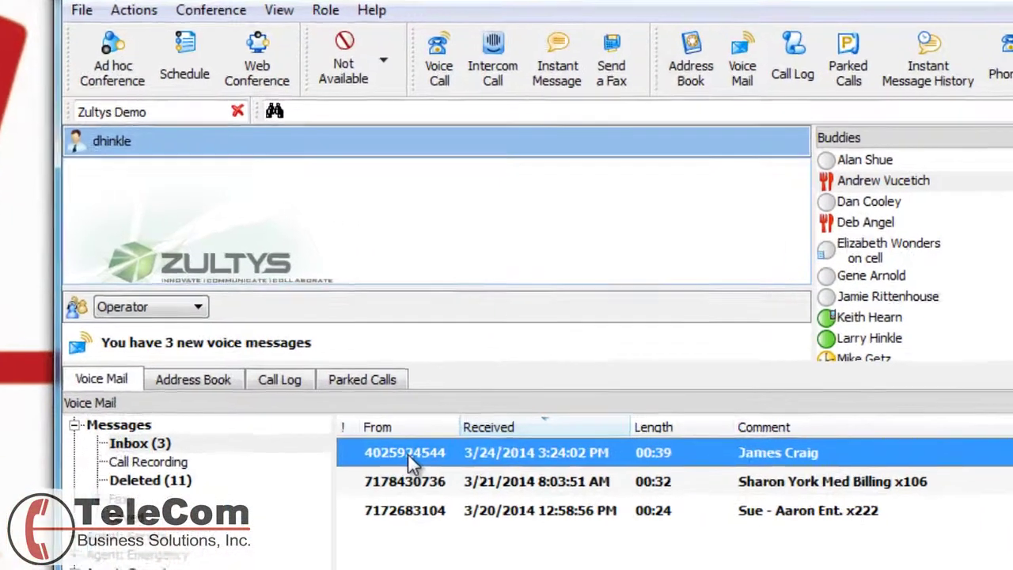
Start forwarding the newest voicemail, cancel the introductory remark recording, and reopen its actions menu.
{"action": "right_click", "coordinate": [478, 375]}
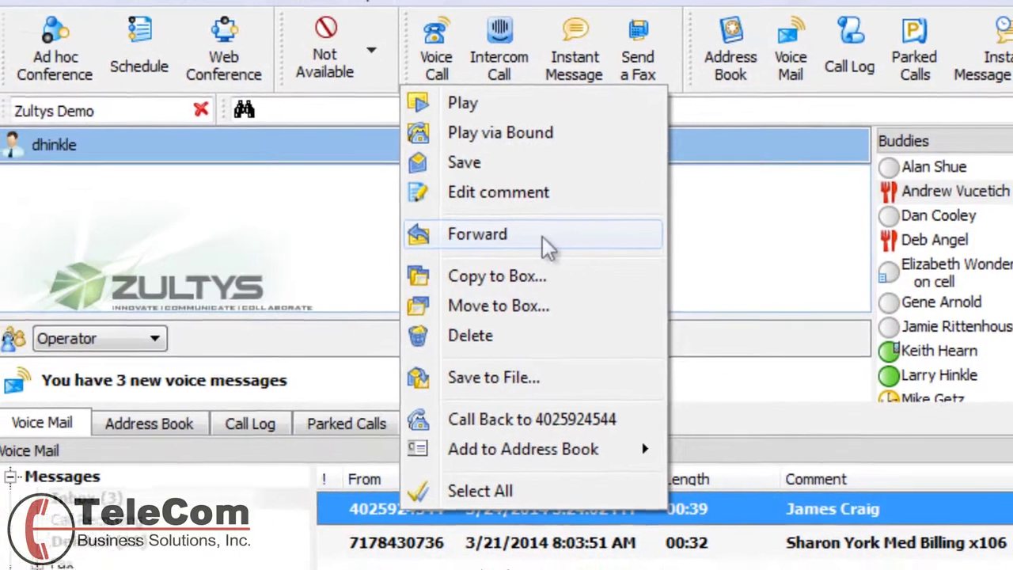
{"action": "left_click", "coordinate": [445, 238]}
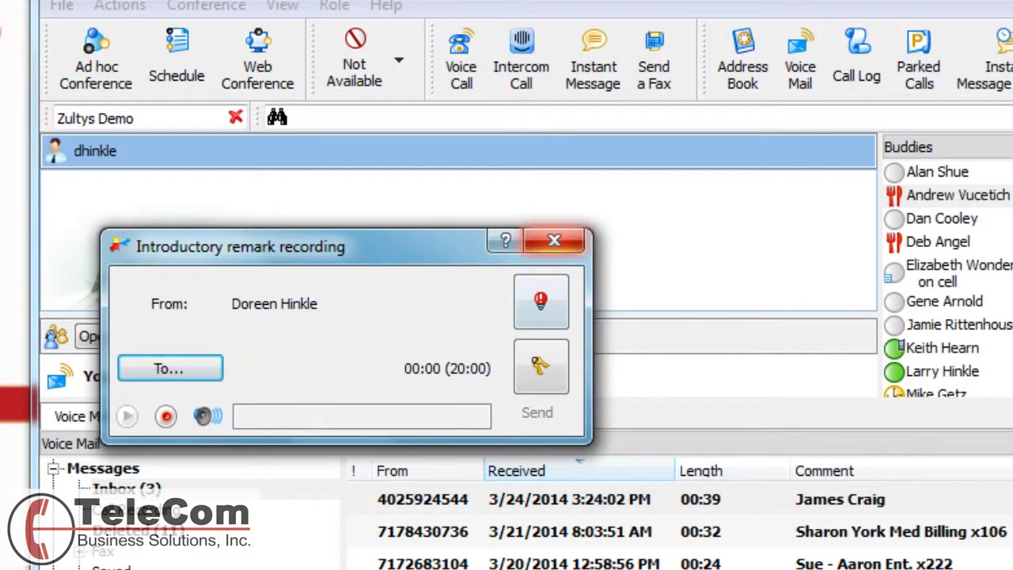
{"action": "left_click", "coordinate": [554, 240]}
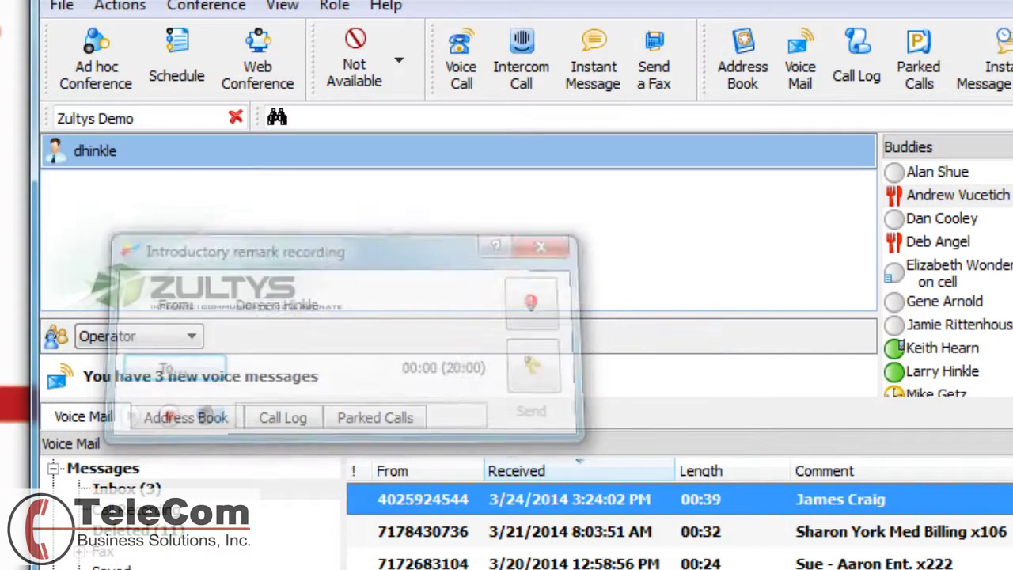
{"action": "right_click", "coordinate": [415, 509]}
{"action": "right_click", "coordinate": [422, 504]}
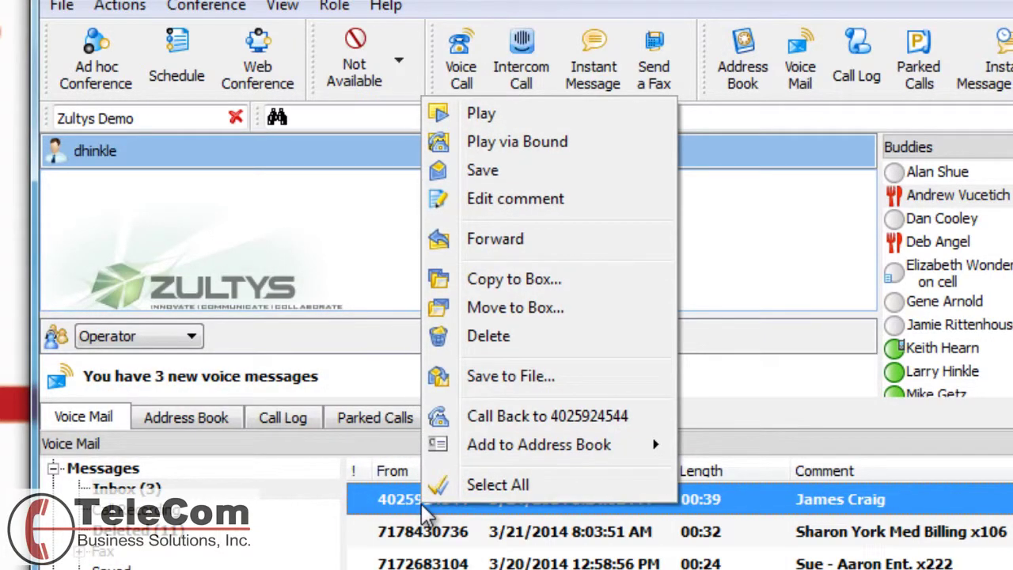
Save the newest voicemail as a .wav file in the MXIE Bin folder, then dismiss its actions menu.
{"action": "left_click", "coordinate": [565, 377]}
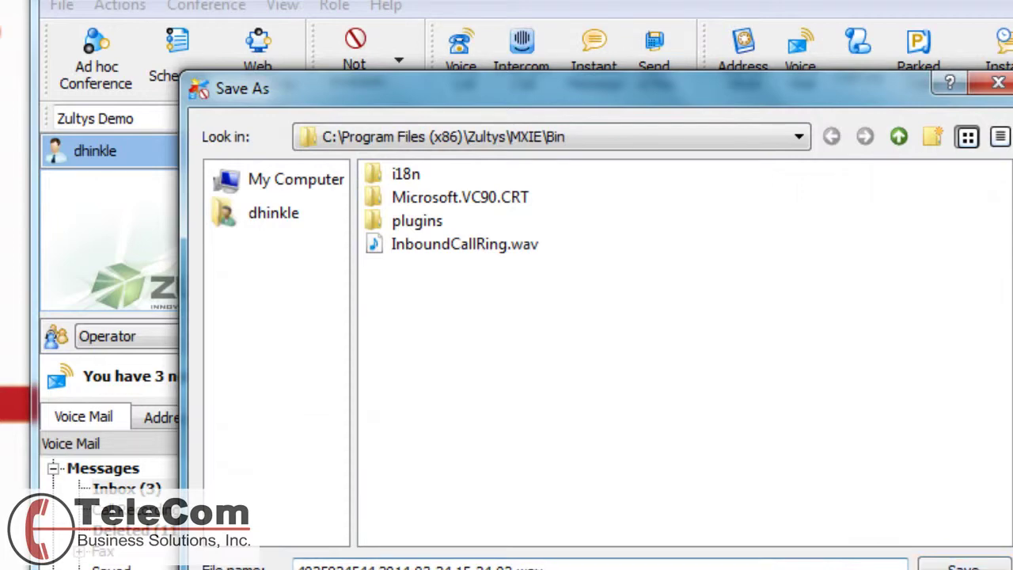
{"action": "left_click", "coordinate": [964, 567]}
{"action": "right_click", "coordinate": [435, 498]}
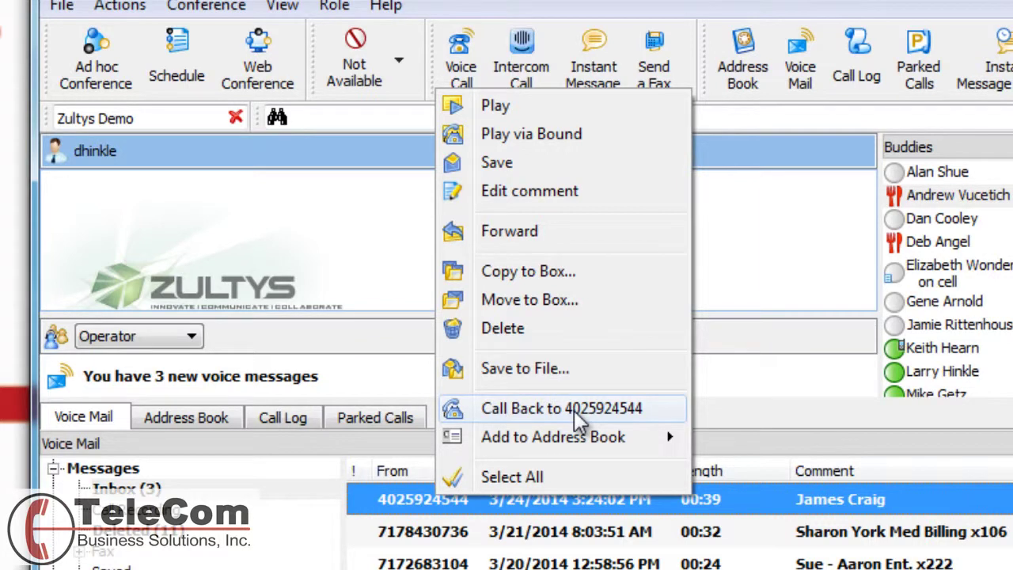
{"action": "mouse_move", "coordinate": [571, 447]}
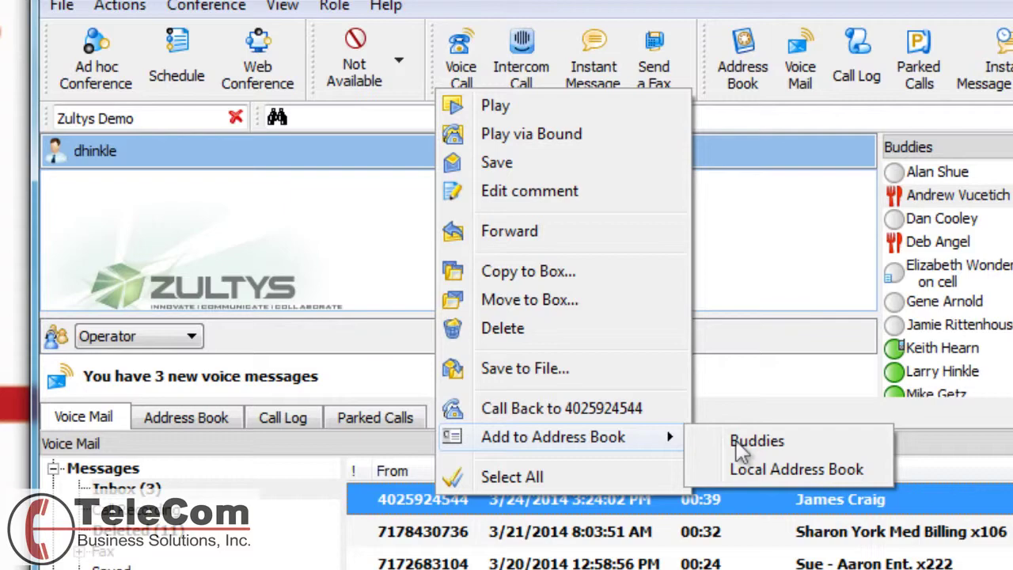
{"action": "left_click", "coordinate": [796, 469]}
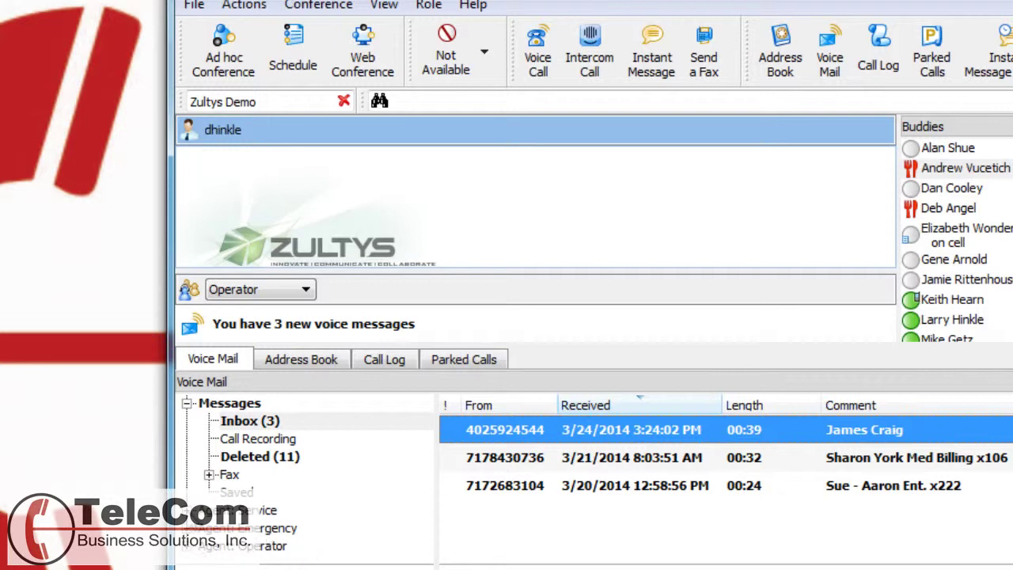
Expand the Agent: Service mailbox in the tree, then go back through Messages to Inbox (3).
{"action": "left_click", "coordinate": [190, 510]}
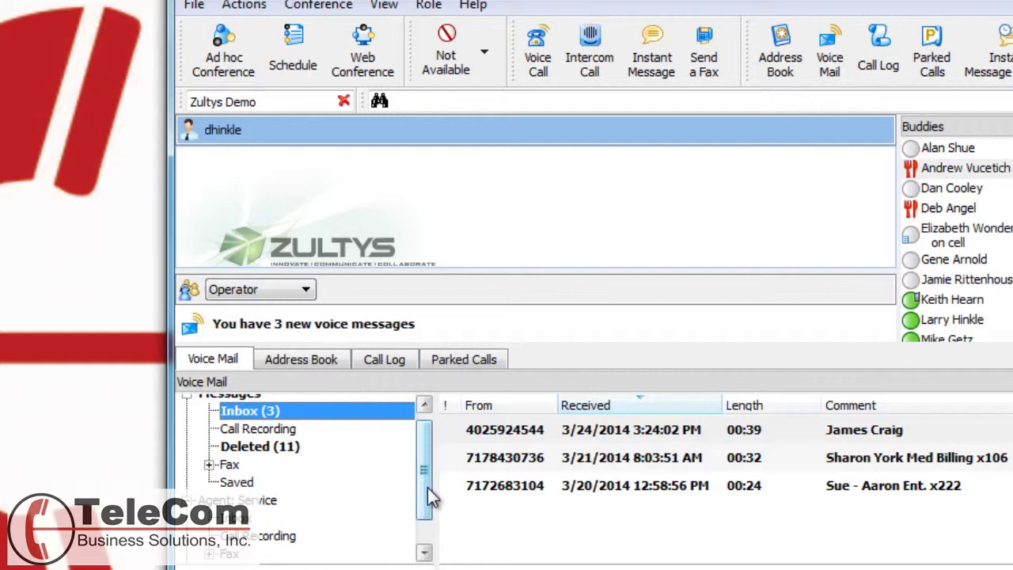
{"action": "scroll", "coordinate": [428, 487], "scroll_direction": "down", "scroll_amount": 1}
{"action": "scroll", "coordinate": [396, 534], "scroll_direction": "up", "scroll_amount": 2}
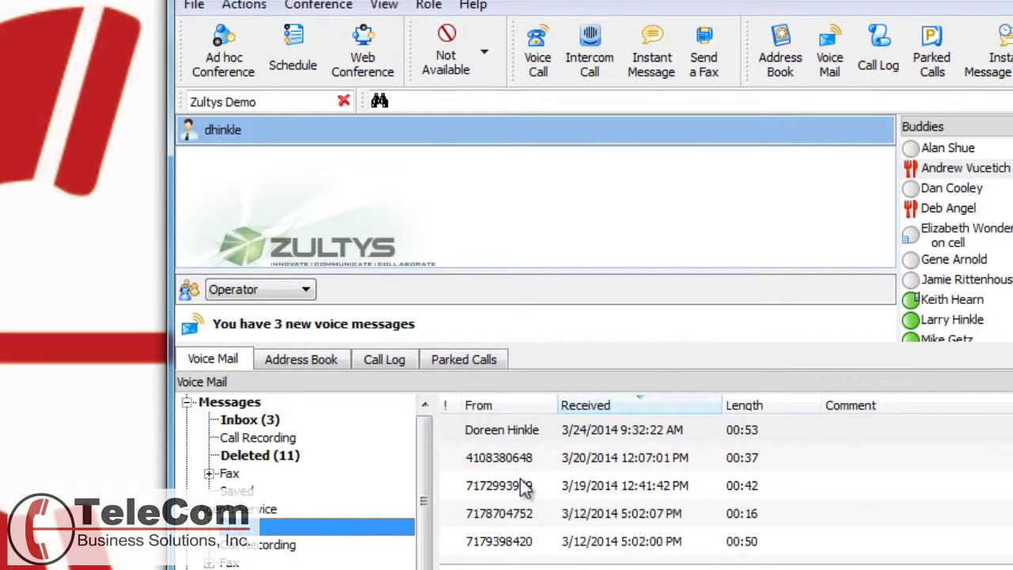
{"action": "left_click", "coordinate": [190, 409]}
{"action": "left_click", "coordinate": [240, 422]}
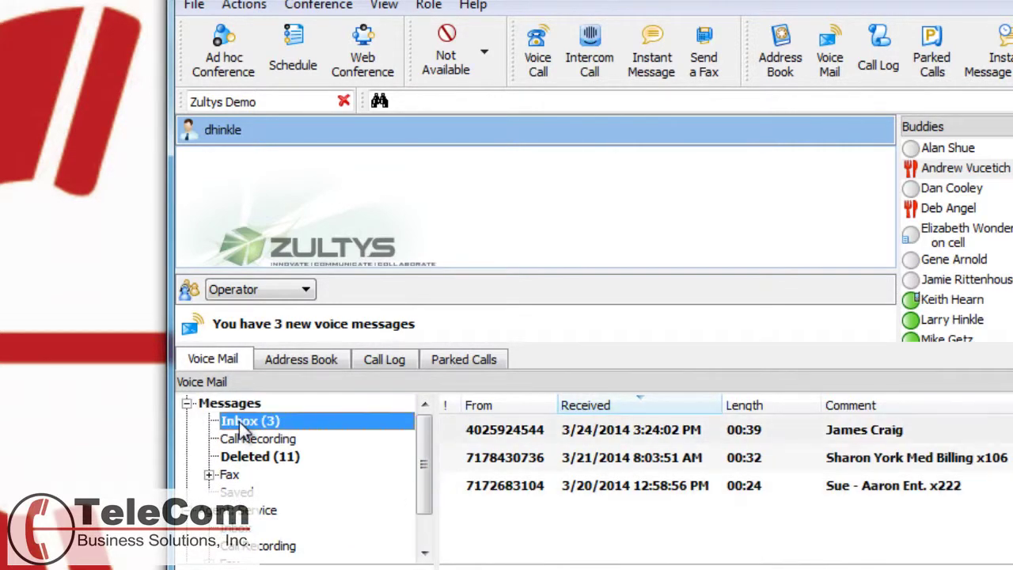